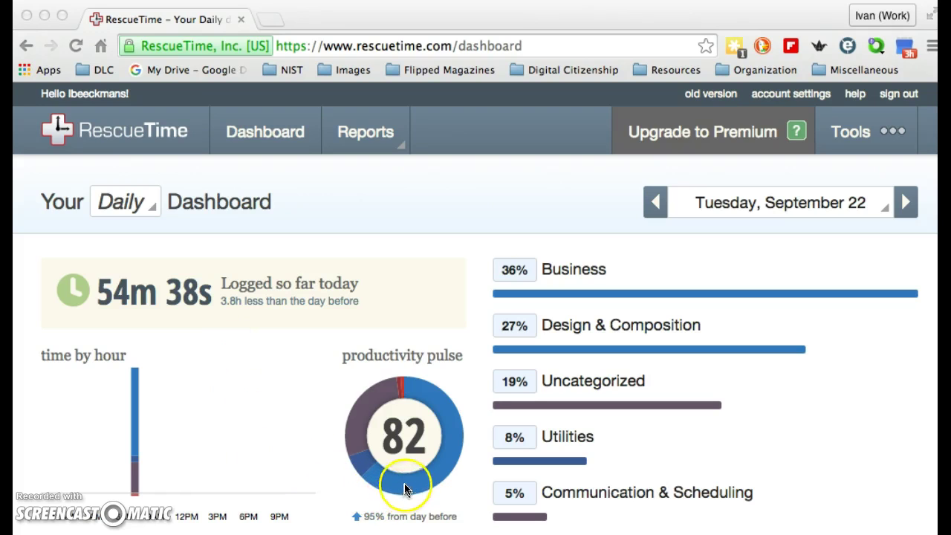
- Focus the RescueTime dashboard window and look over the daily charts
click(448, 437)
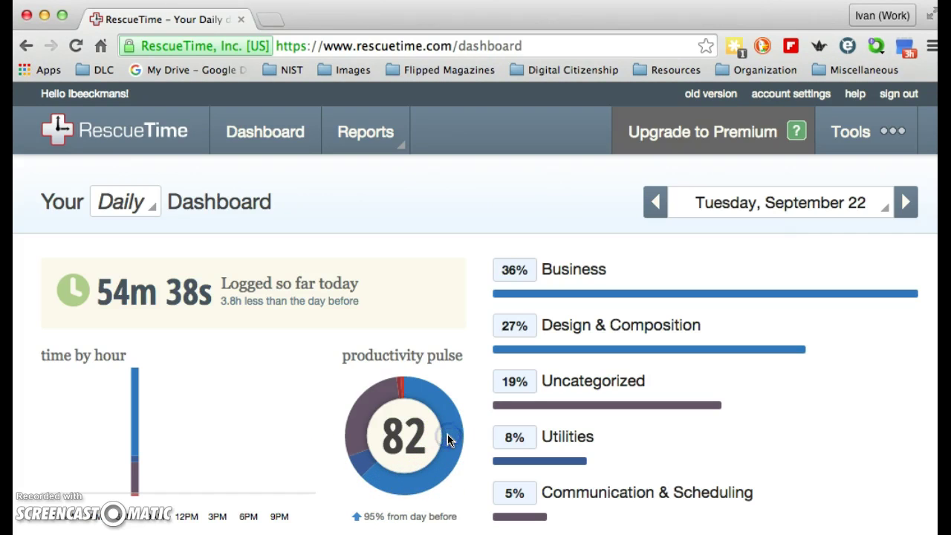
mouse_move(455, 435)
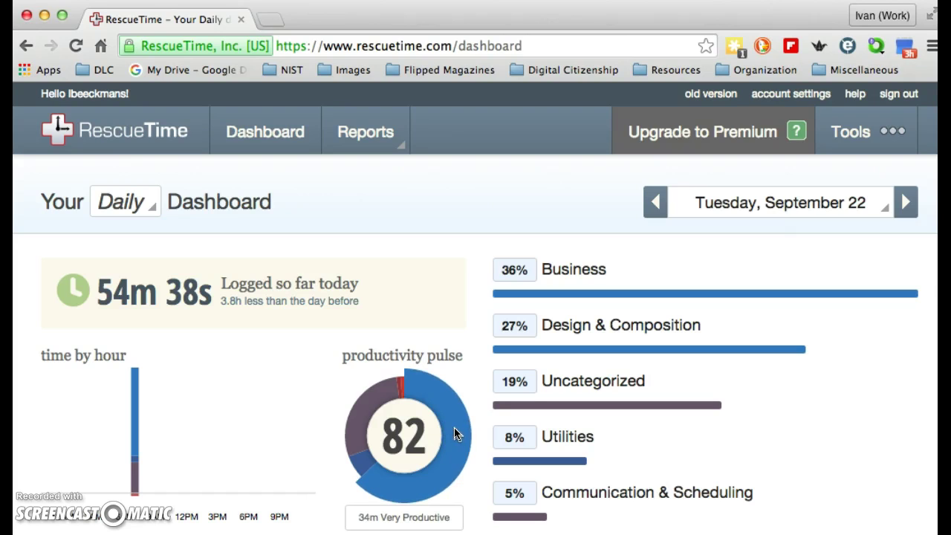
mouse_move(365, 404)
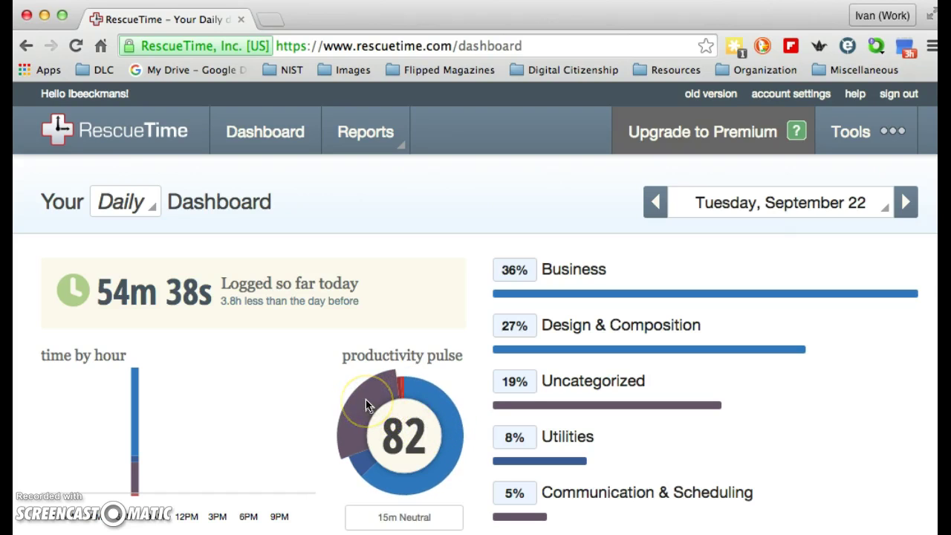
mouse_move(359, 462)
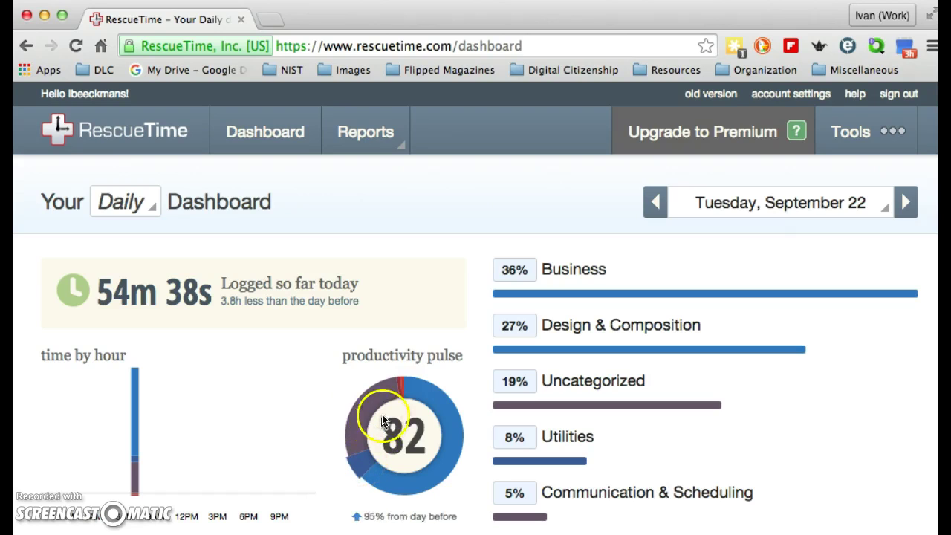
mouse_move(403, 389)
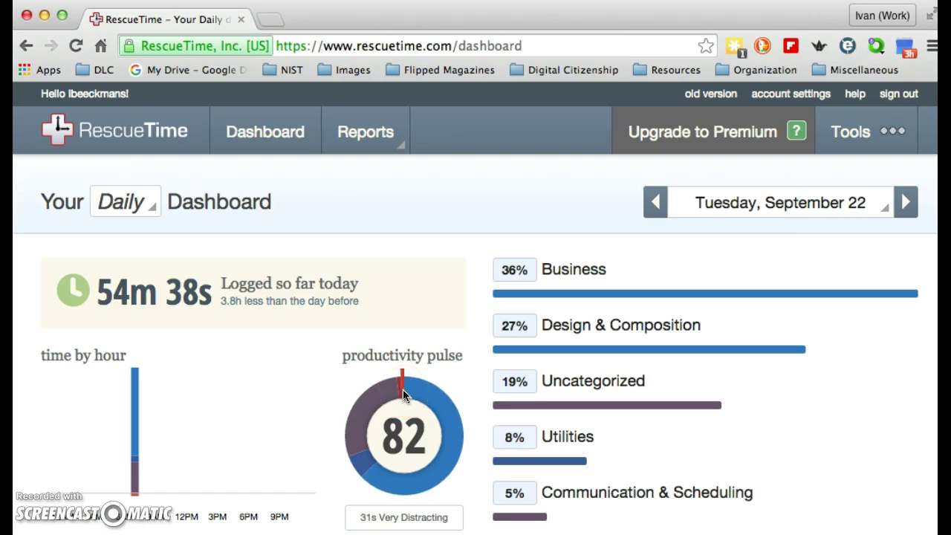
mouse_move(600, 339)
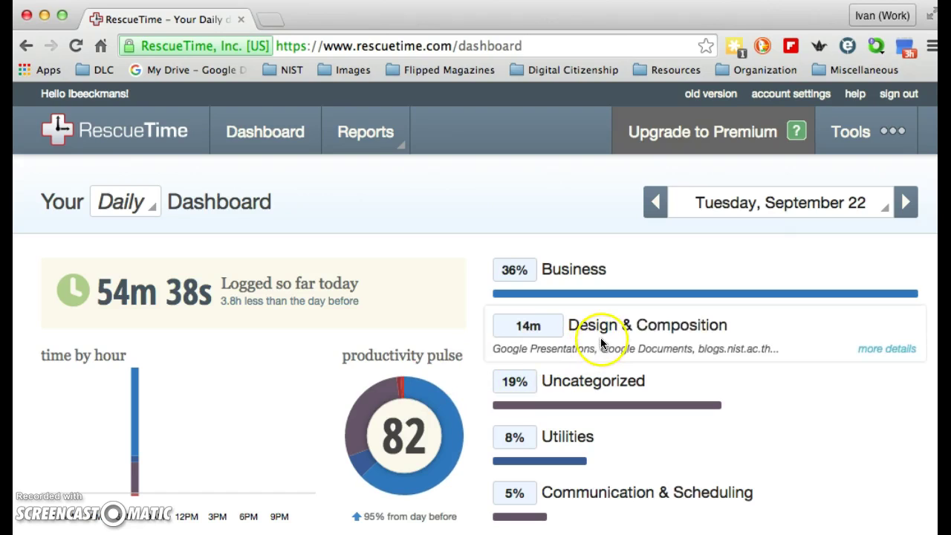
mouse_move(628, 297)
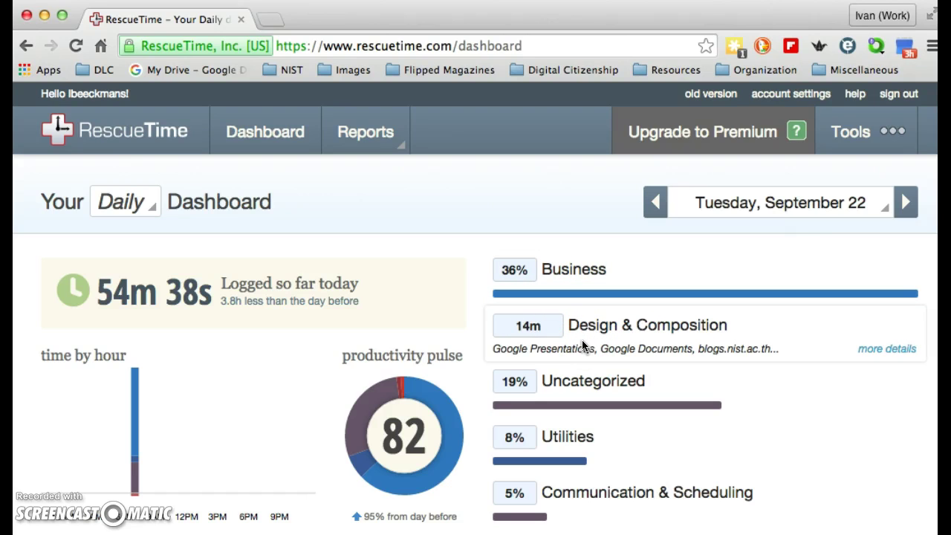
mouse_move(576, 383)
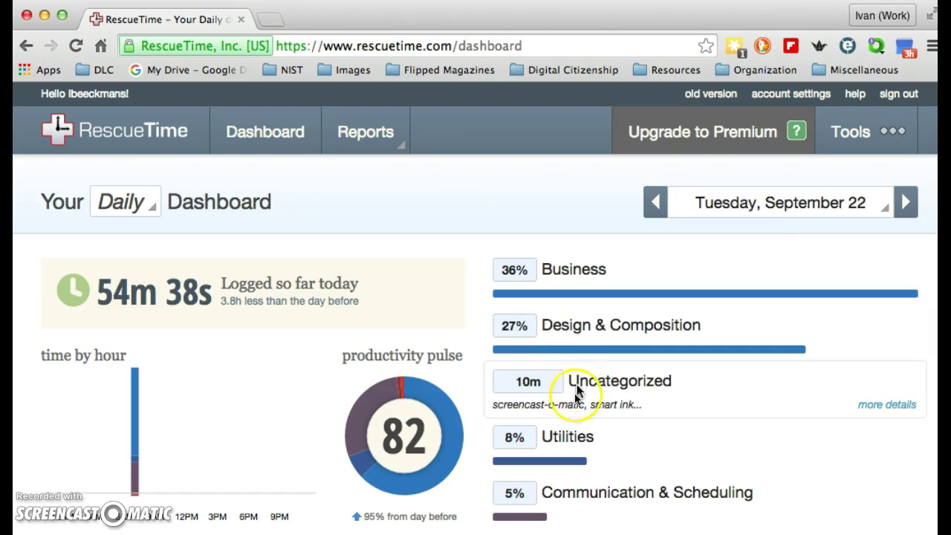
mouse_move(567, 443)
mouse_move(556, 490)
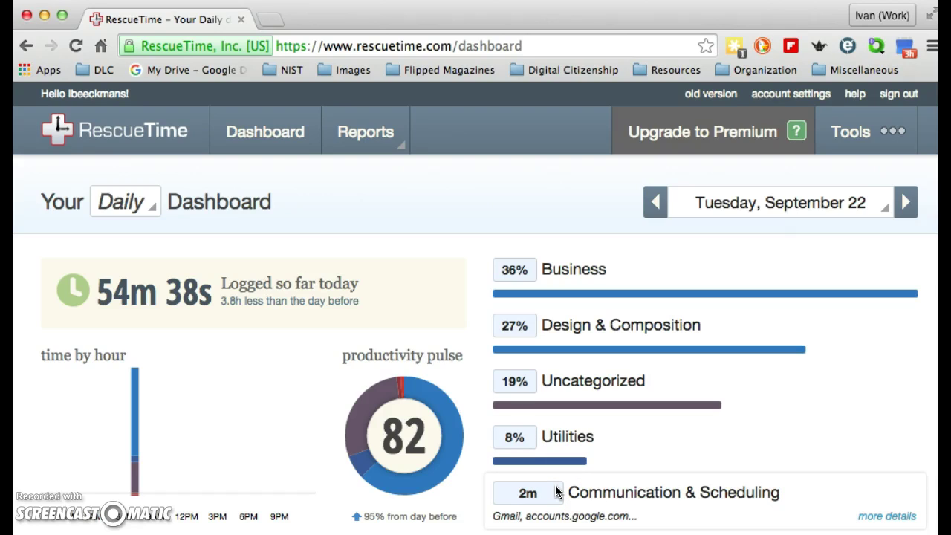
- Bring the top-activities spotlight into view and check the time spent on rescuetime.com
scroll(557, 490, down, 5)
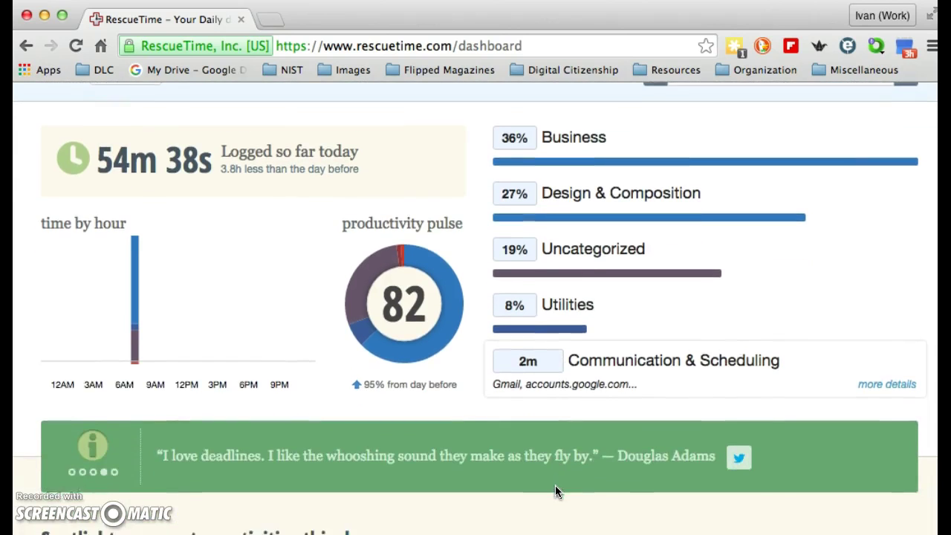
scroll(554, 493, down, 4)
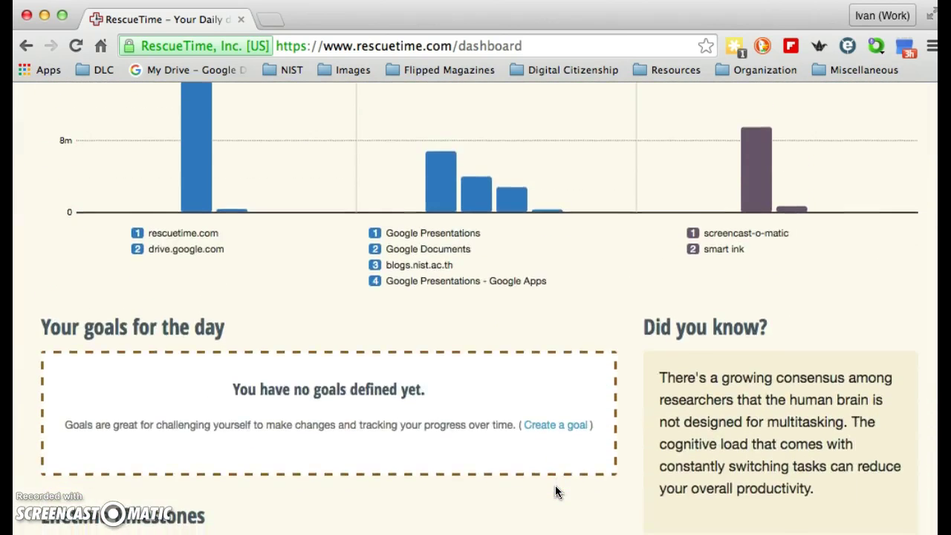
scroll(555, 468, up, 1)
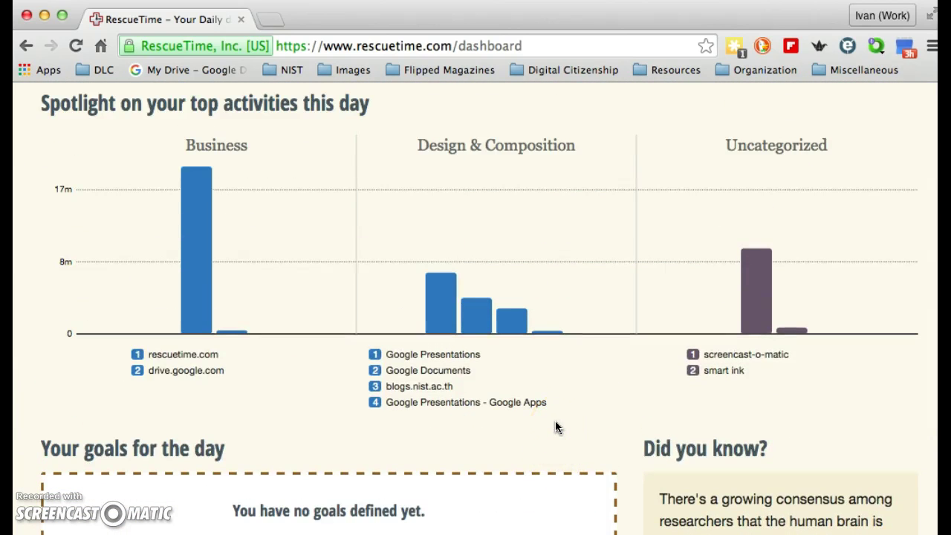
mouse_move(202, 279)
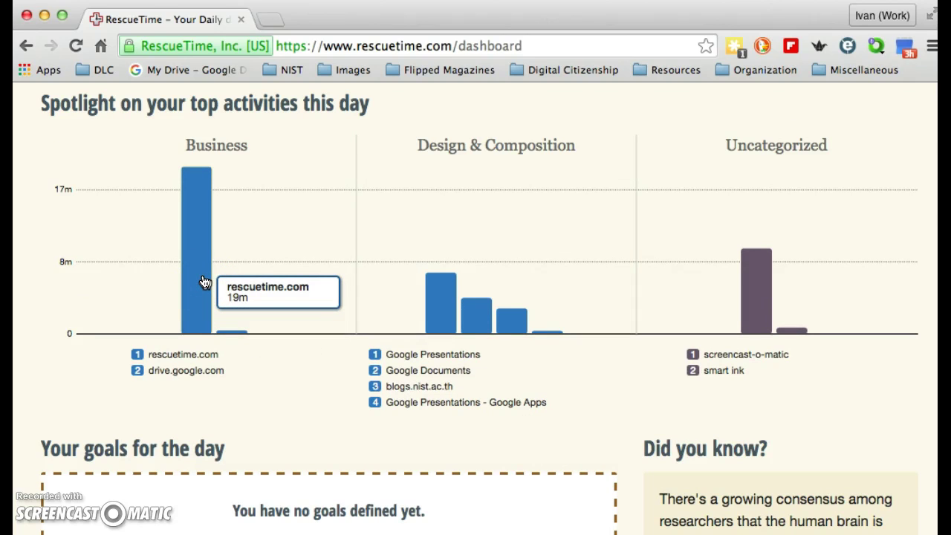
click(211, 282)
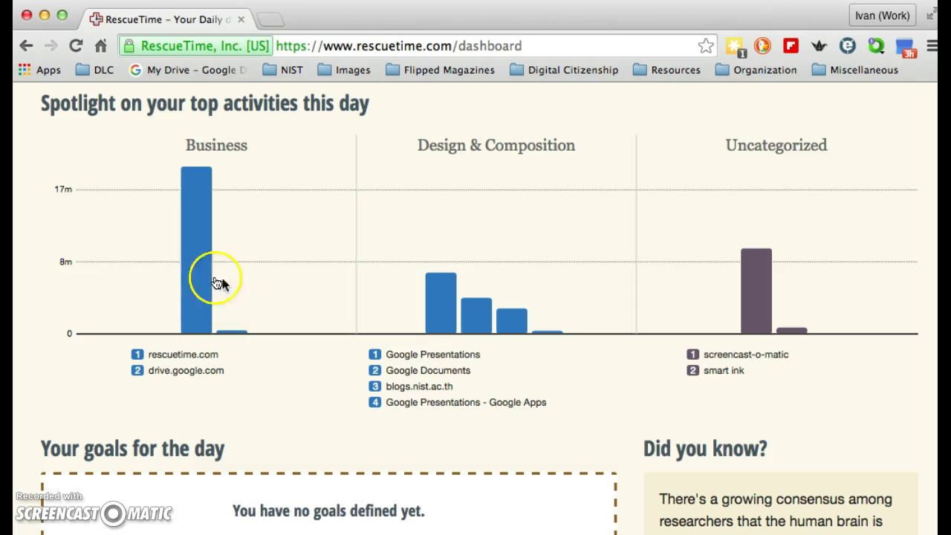
- Read the spotlight times: Google Presentations 7m, Google Documents 4m, blogs.nist.ac.th 2m
click(418, 307)
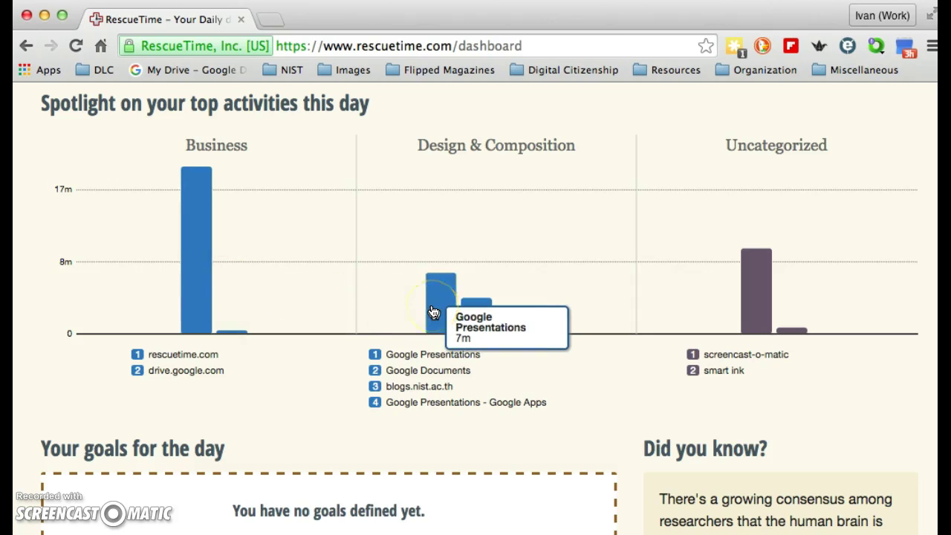
click(462, 312)
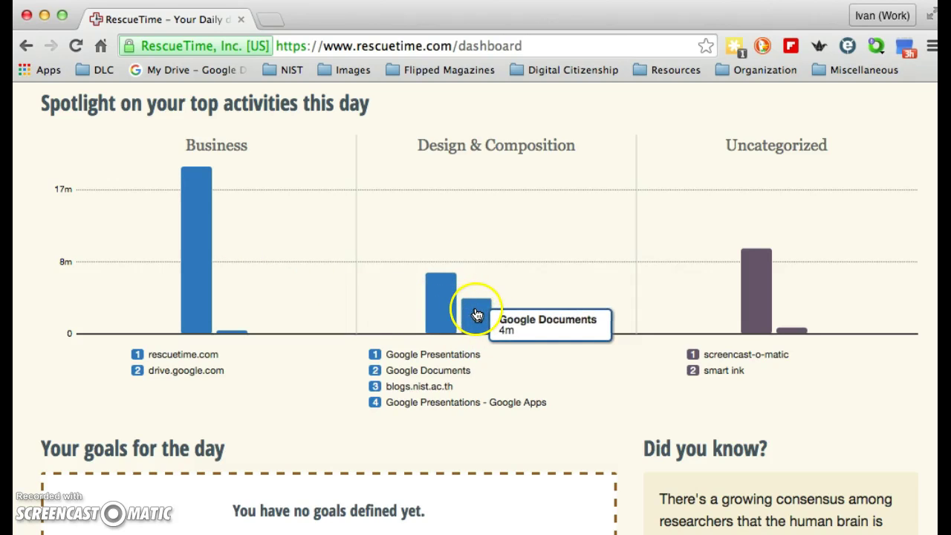
click(511, 321)
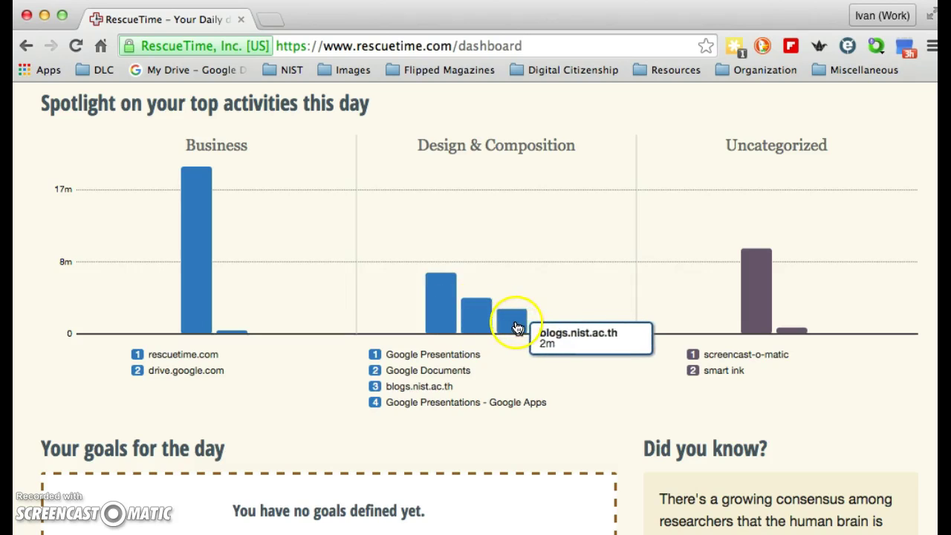
click(548, 333)
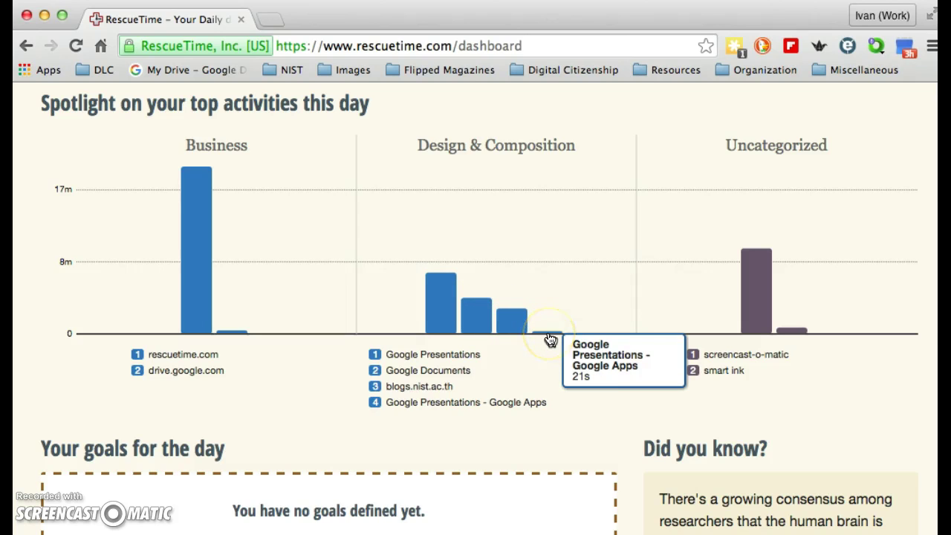
click(589, 315)
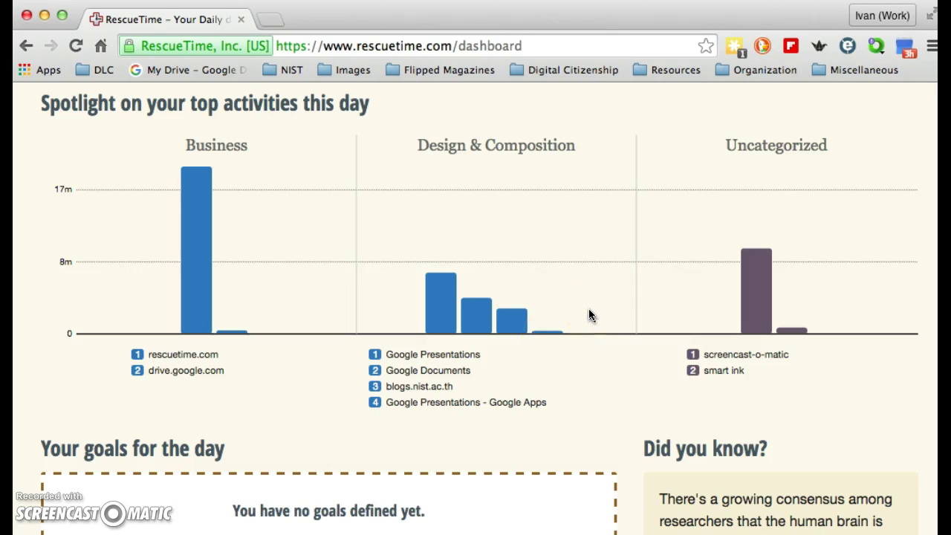
mouse_move(739, 321)
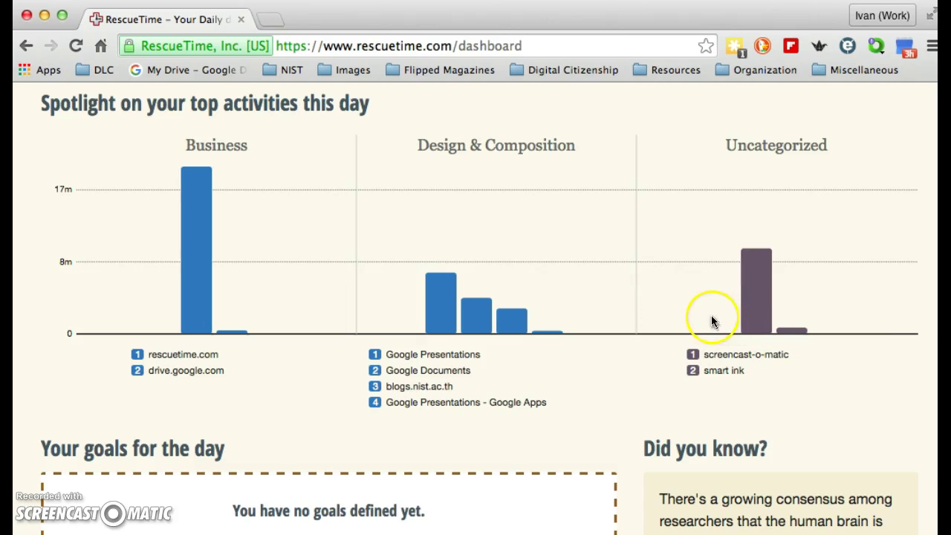
- Read the Lifetime Milestones totals, then return to the top of the September 22 dashboard
scroll(674, 309, down, 1)
scroll(673, 304, down, 5)
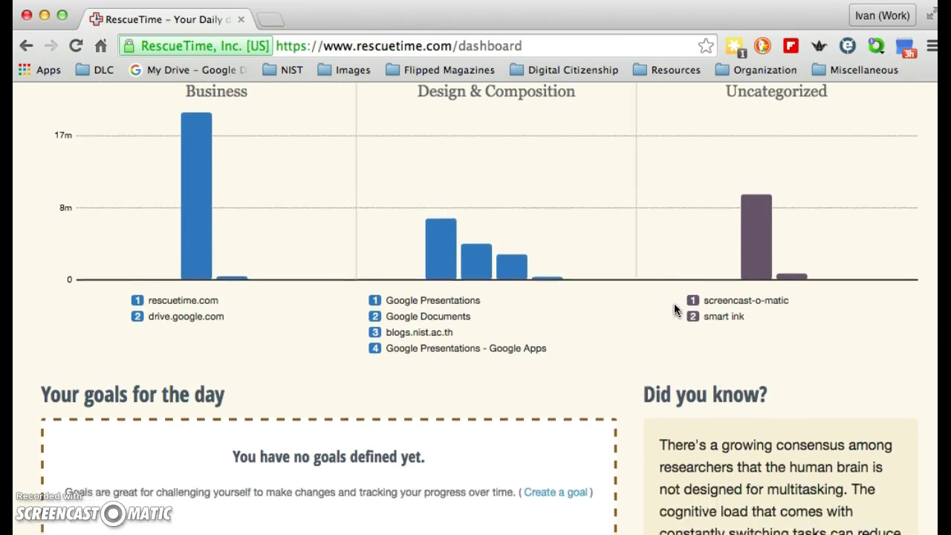
scroll(674, 307, down, 6)
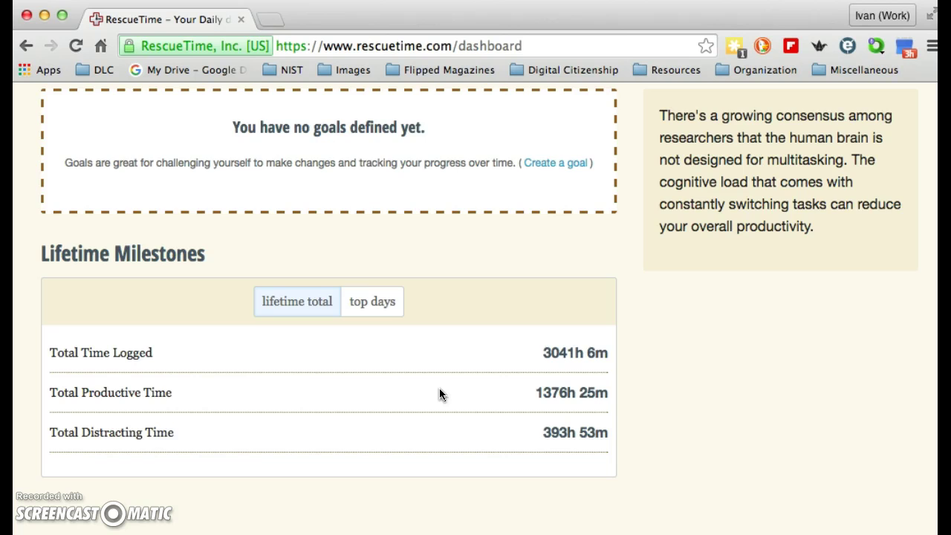
scroll(439, 393, up, 10)
scroll(439, 388, up, 2)
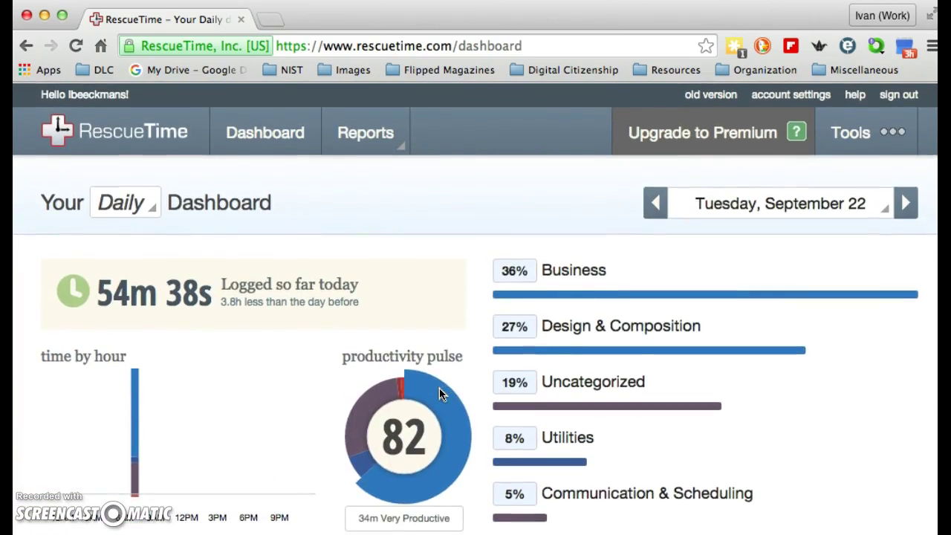
click(886, 213)
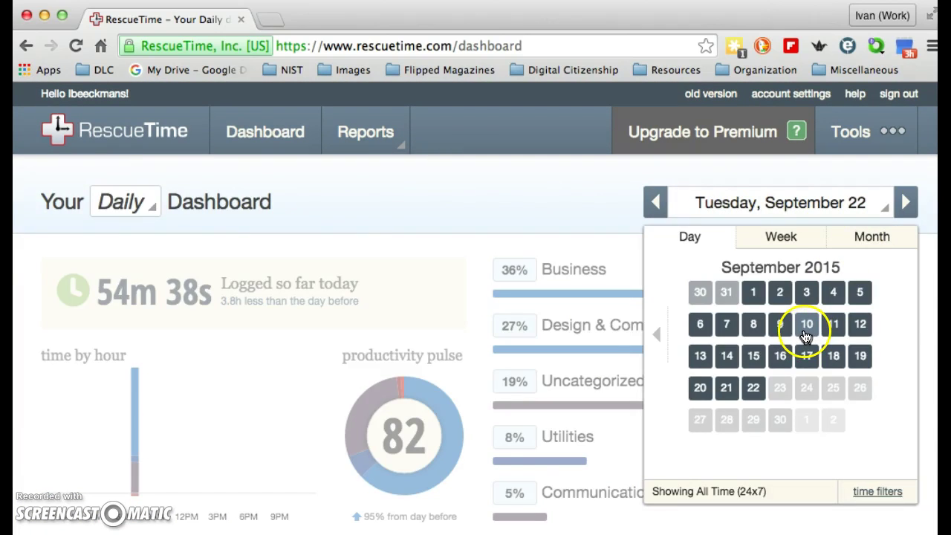
click(804, 334)
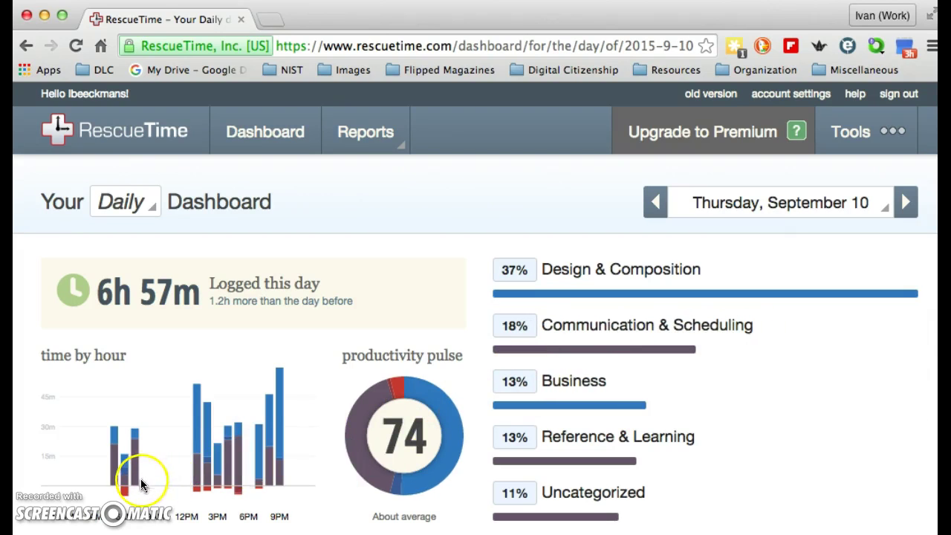
mouse_move(137, 486)
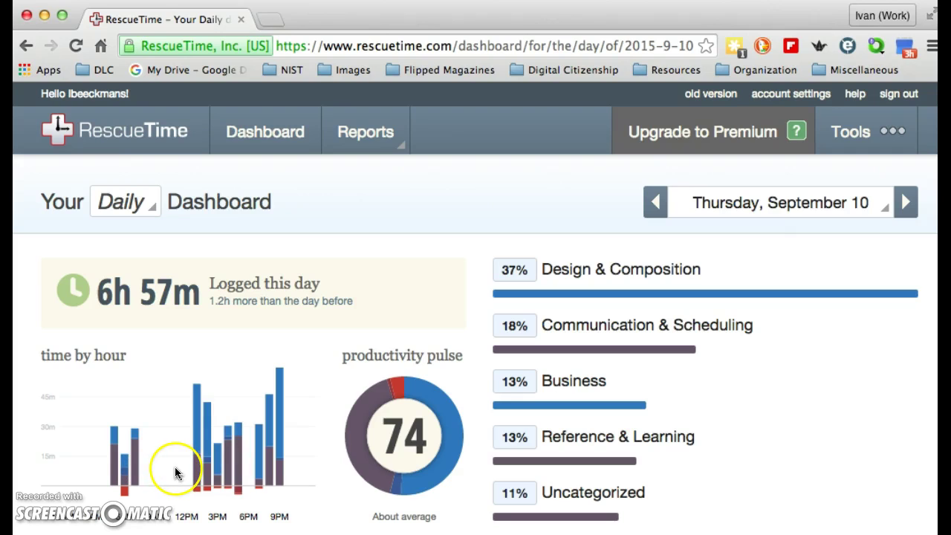
mouse_move(226, 441)
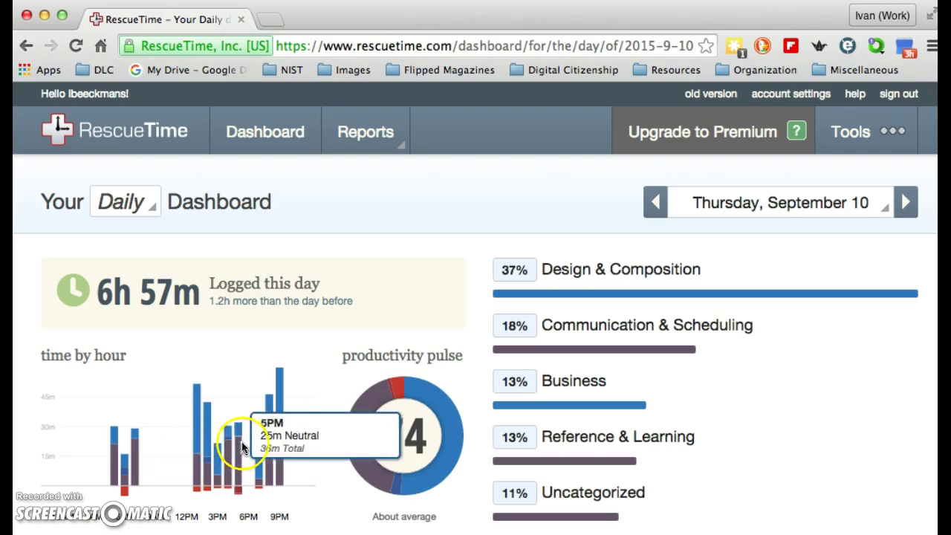
mouse_move(271, 445)
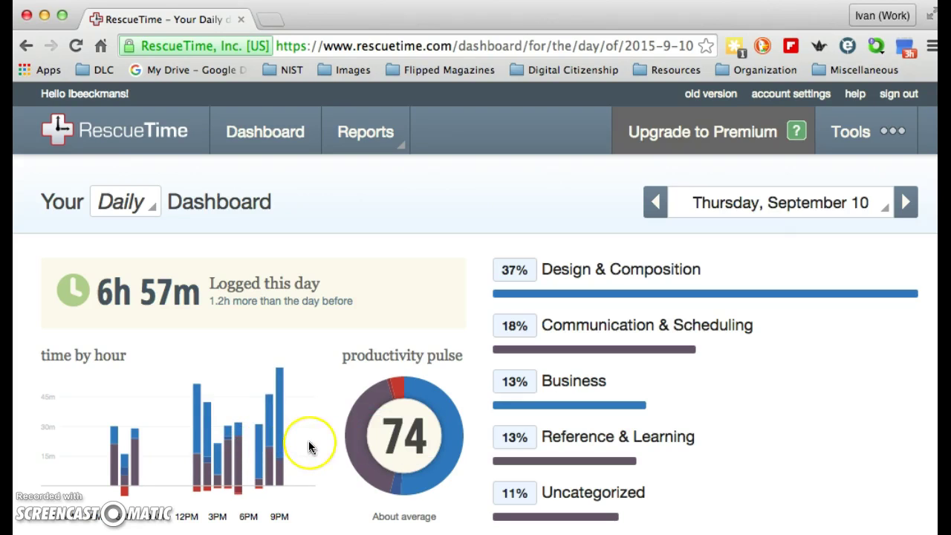
scroll(310, 447, down, 5)
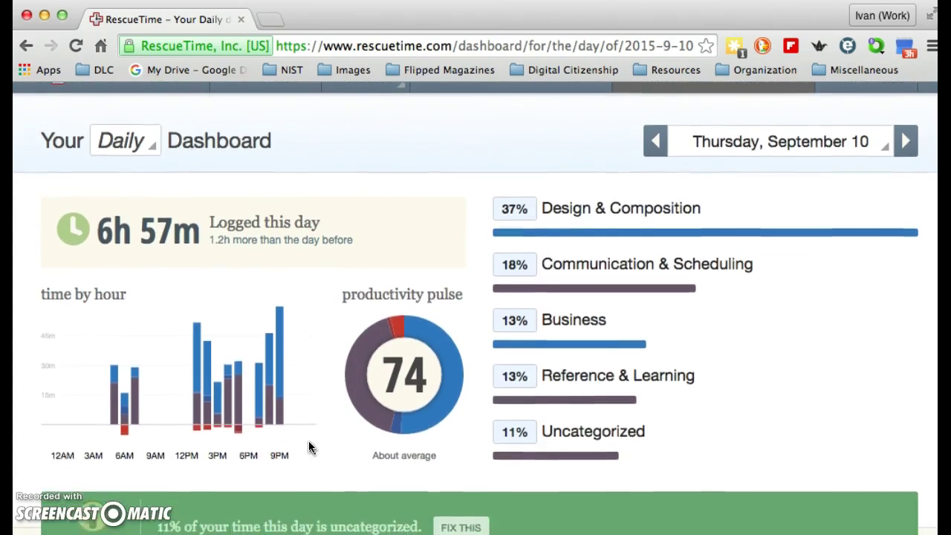
scroll(309, 442, down, 6)
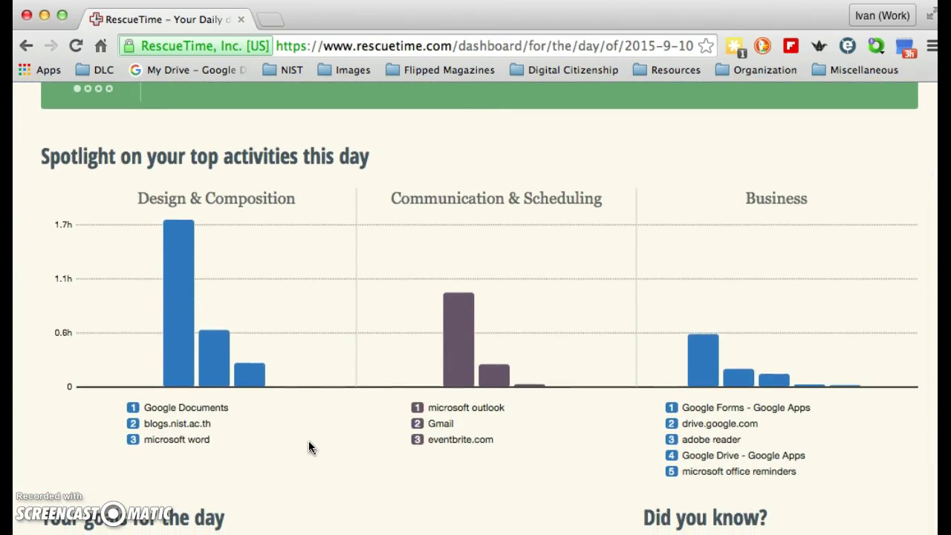
scroll(310, 447, down, 3)
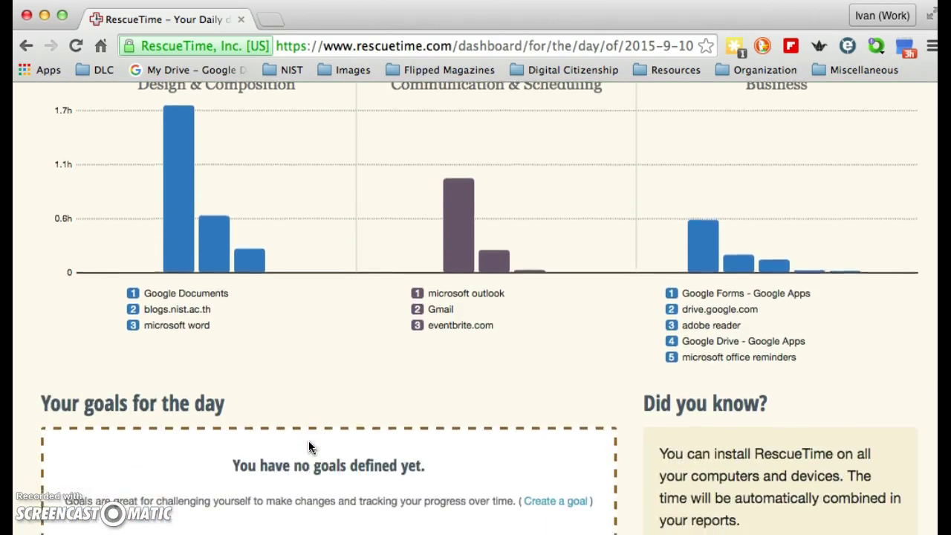
scroll(308, 441, up, 12)
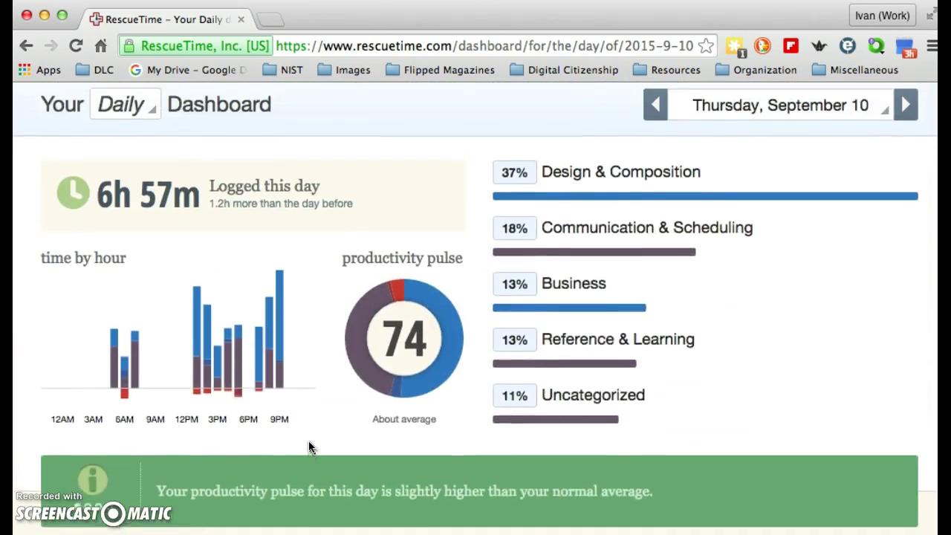
scroll(308, 442, up, 2)
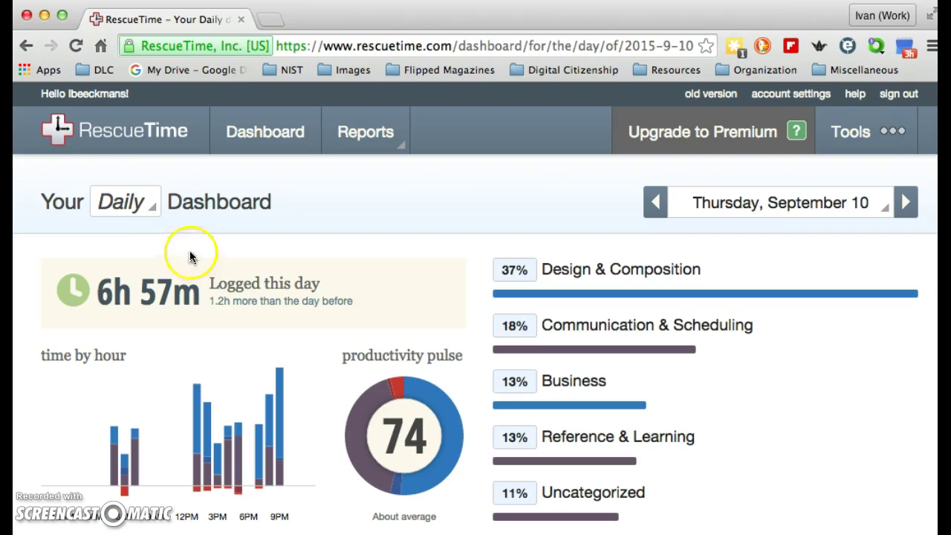
- Switch to the Weekly dashboard and step back to Sep 13 – Sep 19, 2015
click(153, 208)
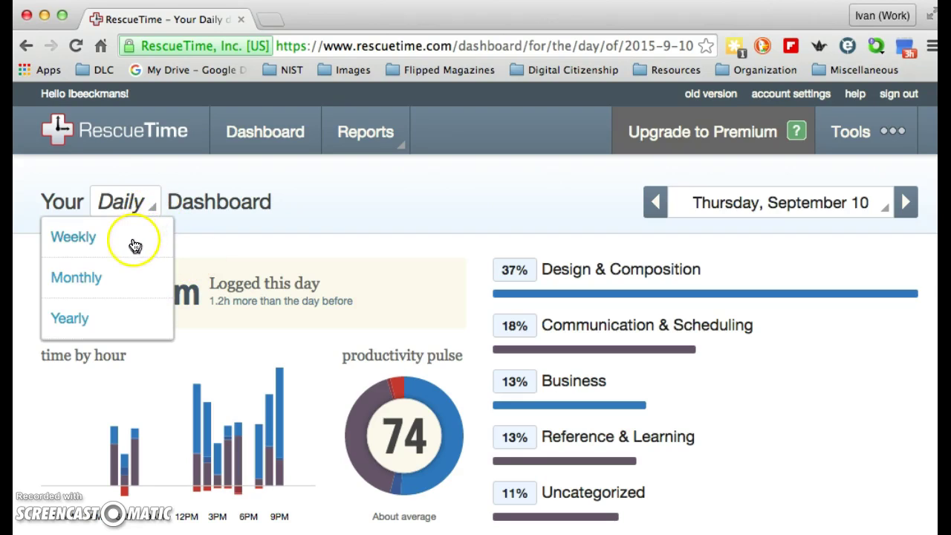
click(133, 245)
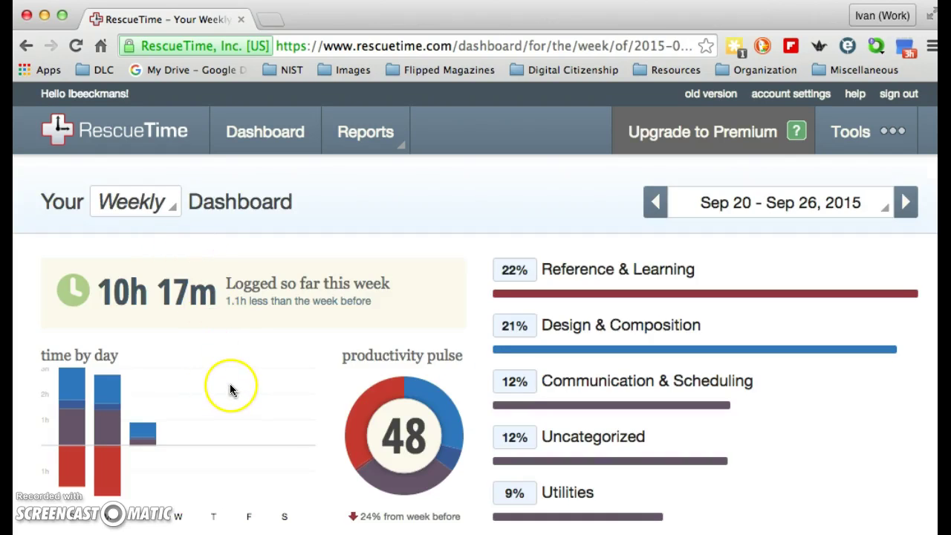
click(653, 208)
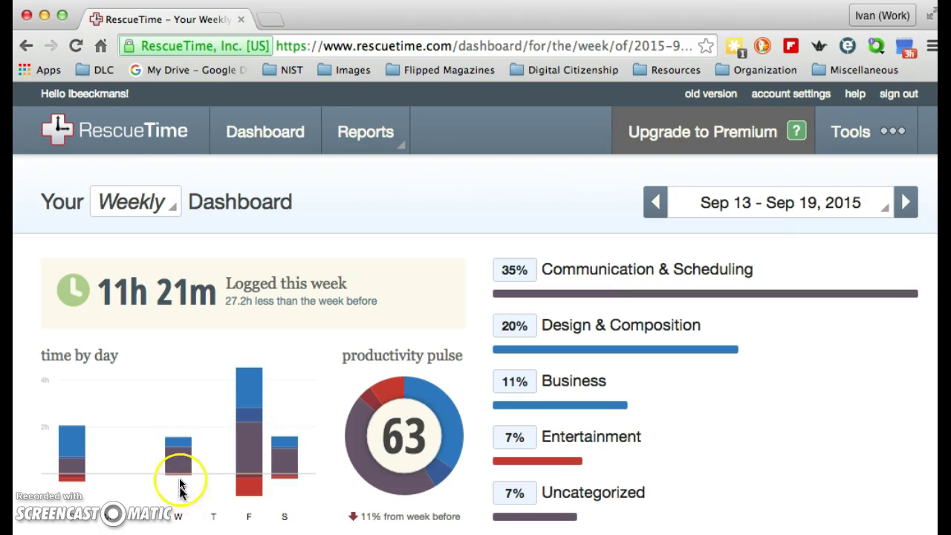
mouse_move(176, 449)
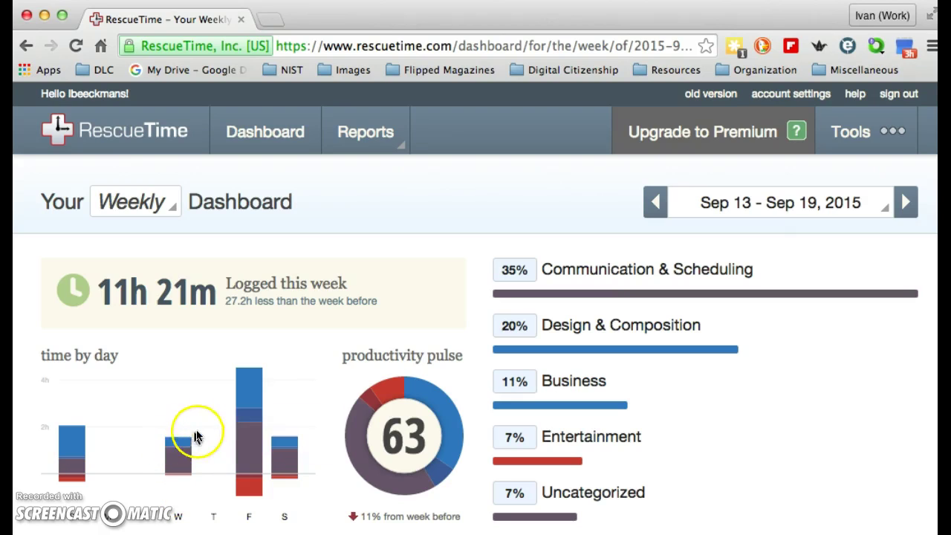
- Step back to the week of Sep 6 – Sep 12, 2015 and check Saturday's logged time
click(658, 214)
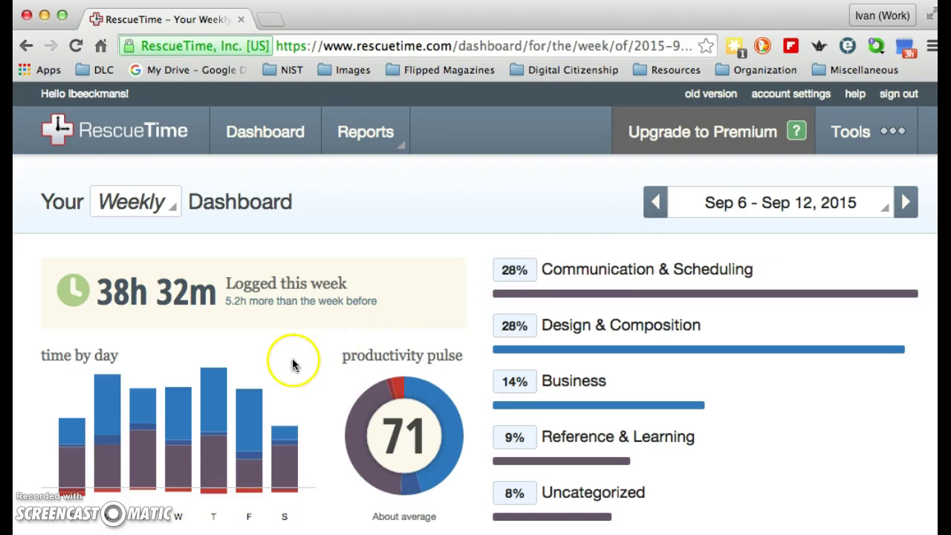
mouse_move(71, 455)
scroll(294, 369, down, 3)
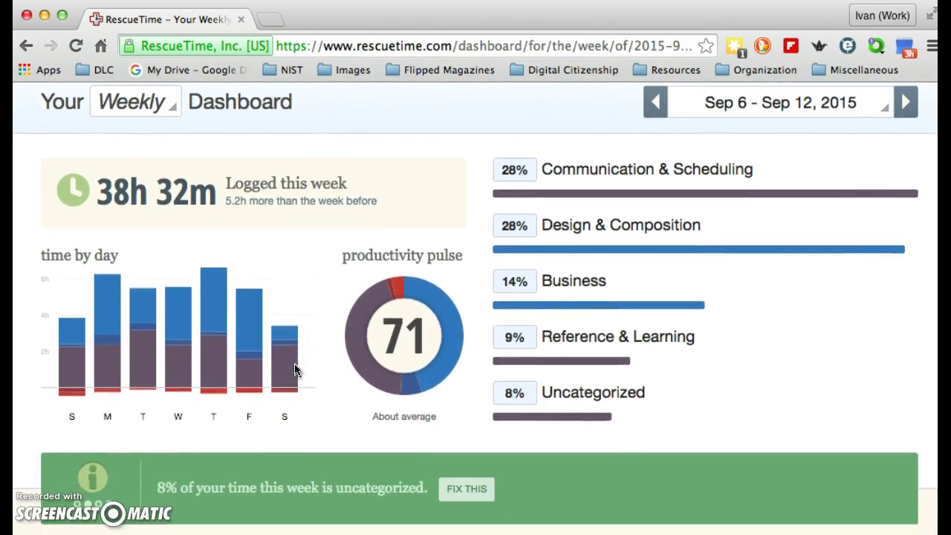
click(294, 363)
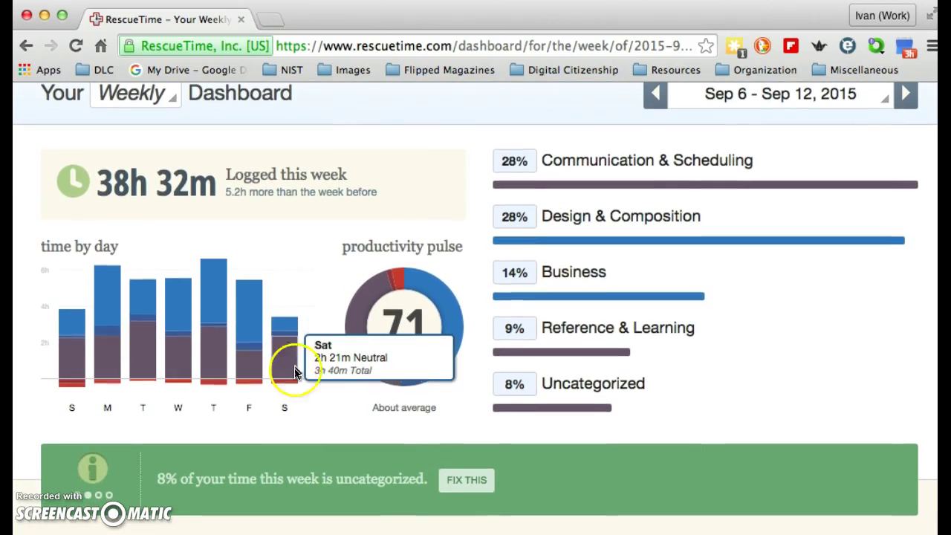
- Look over the week's Spotlight charts, then return to the top of the dashboard
scroll(324, 413, down, 1)
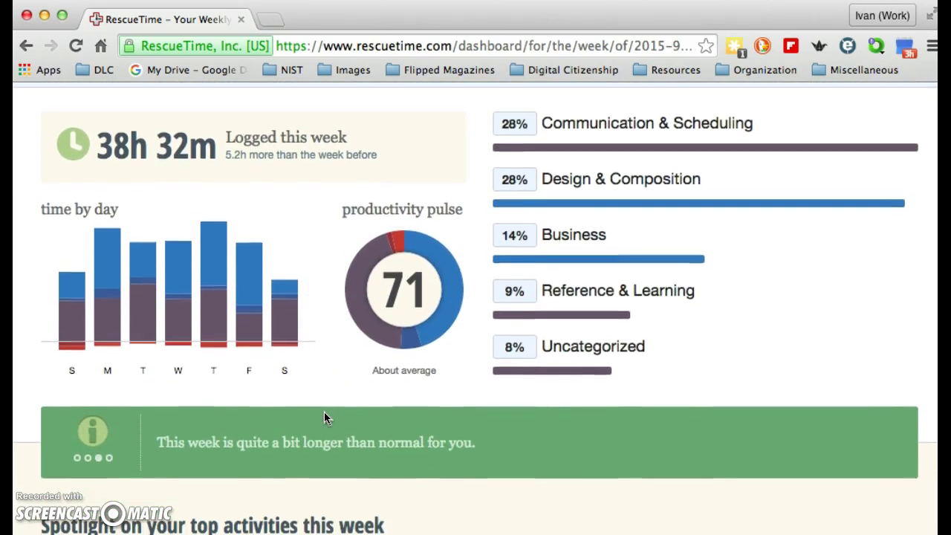
scroll(325, 418, down, 3)
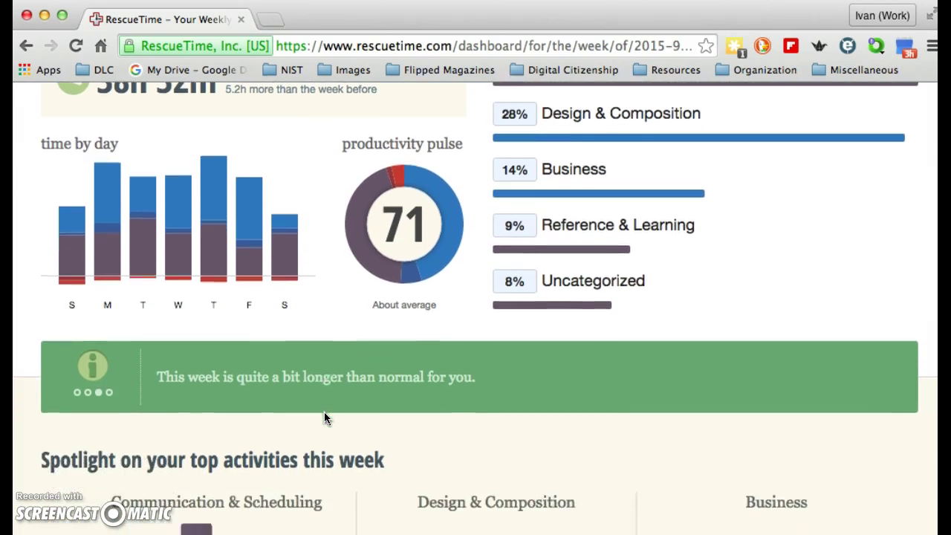
scroll(324, 417, down, 5)
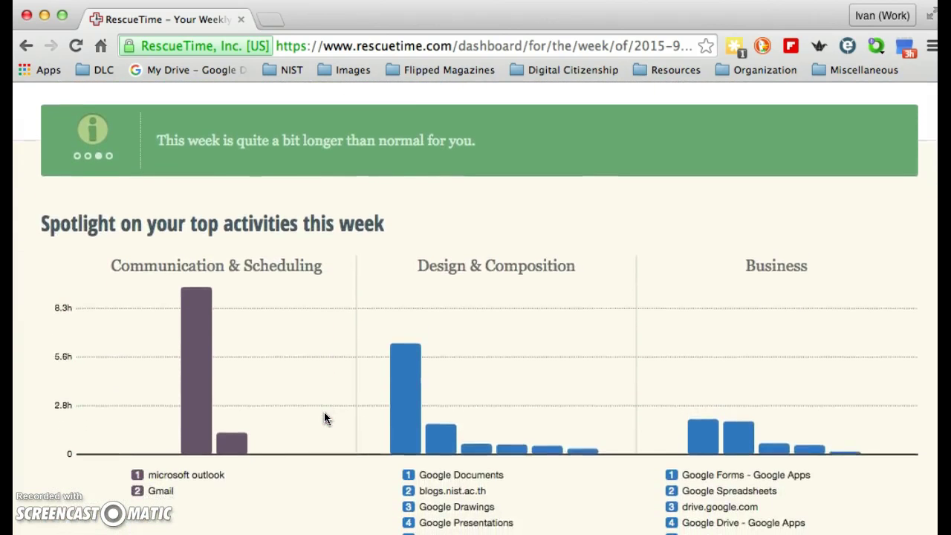
mouse_move(197, 384)
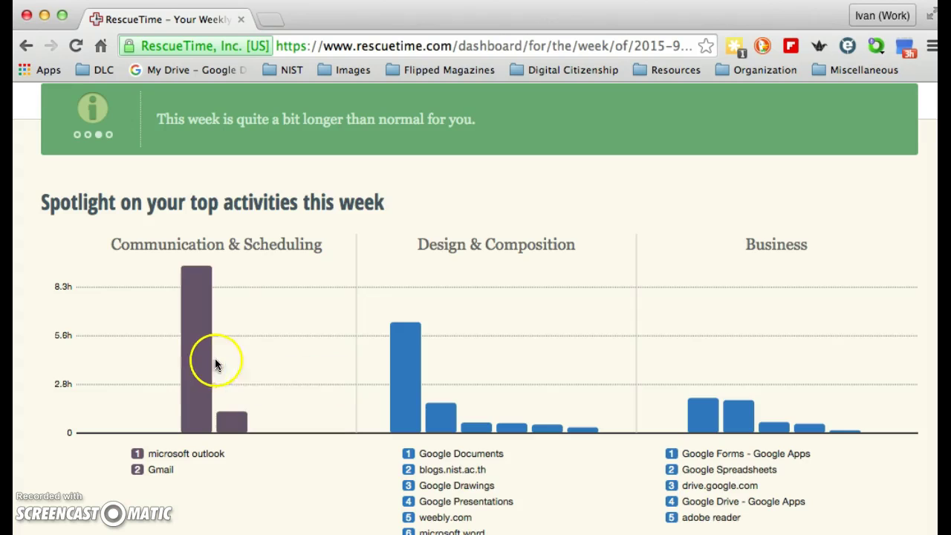
mouse_move(398, 388)
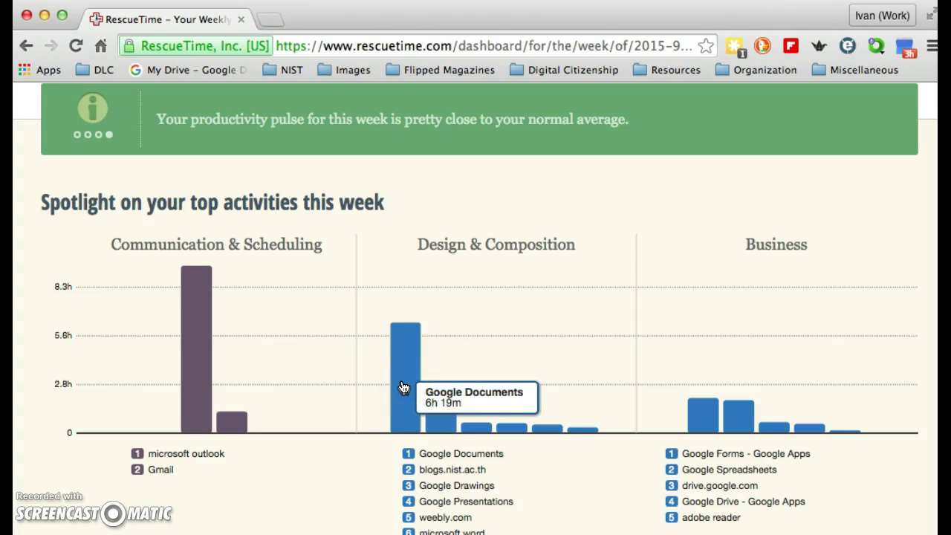
scroll(401, 386, up, 10)
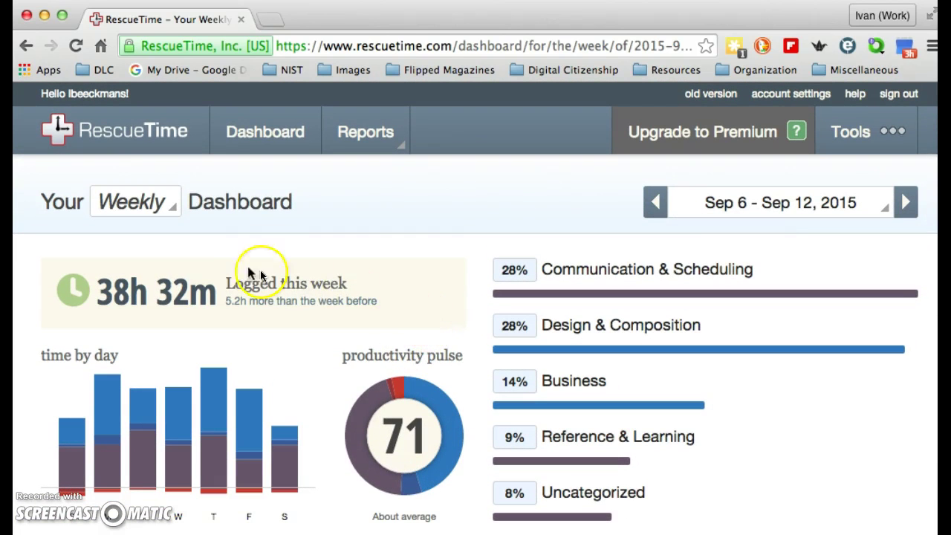
- Switch to the Monthly dashboard for September 2015 and look over its Spotlight charts
click(169, 206)
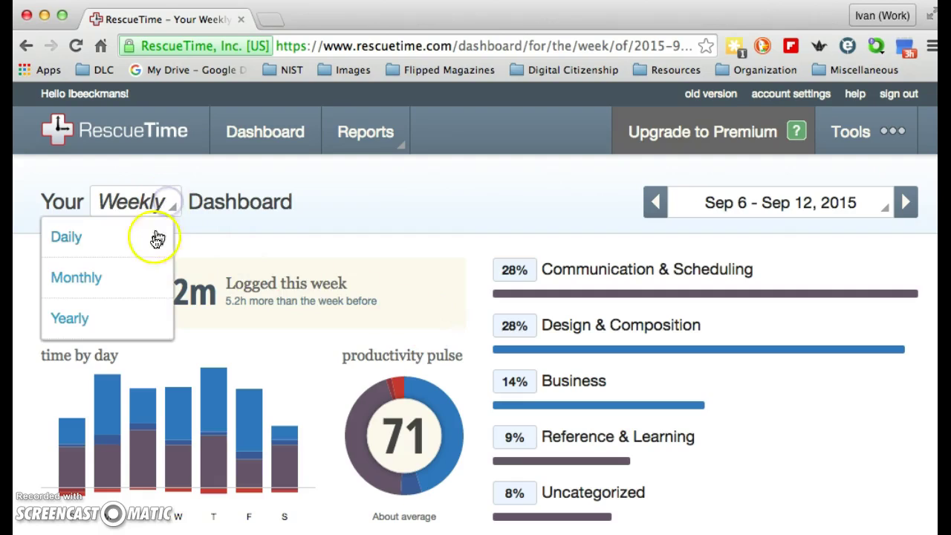
click(138, 281)
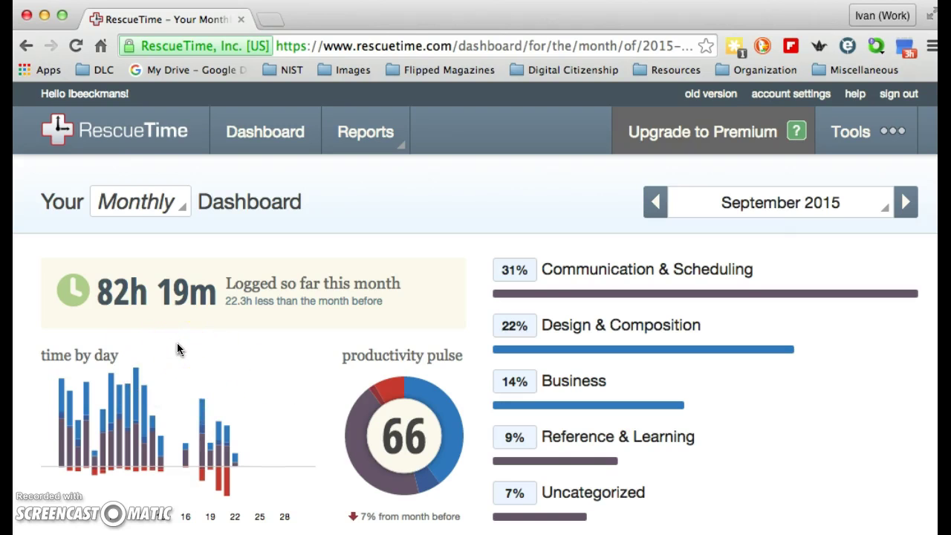
scroll(177, 343, down, 8)
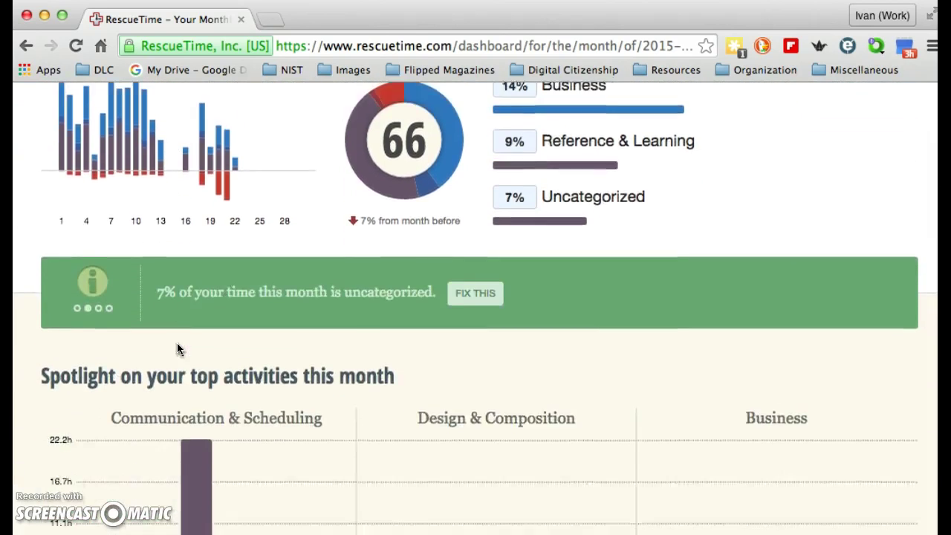
scroll(177, 342, down, 6)
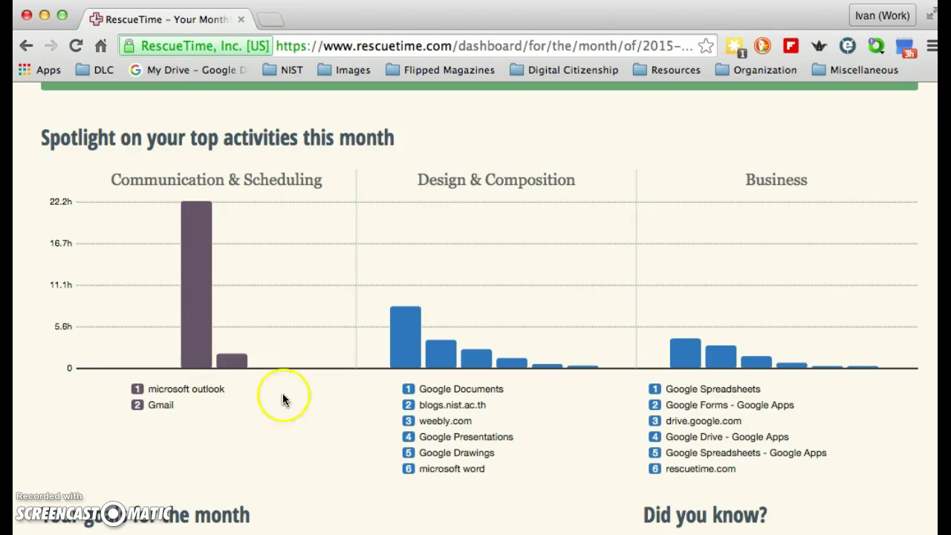
scroll(288, 405, up, 14)
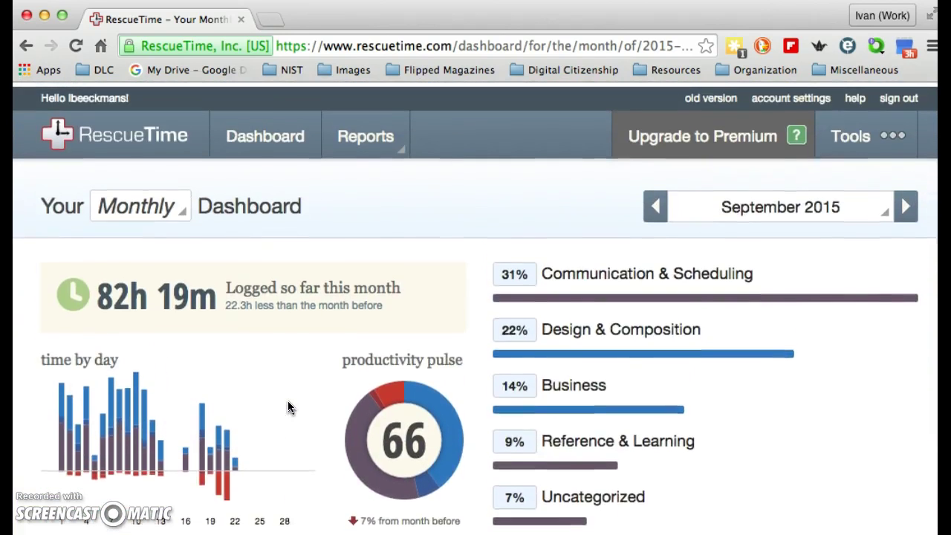